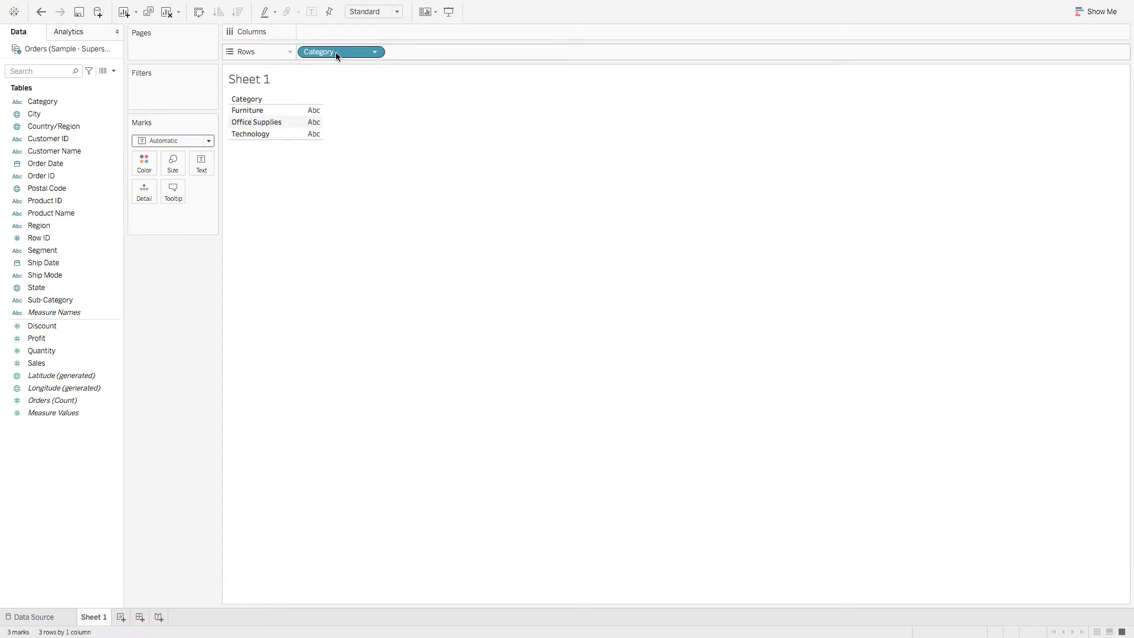
Step: Move the Category field from Rows to Columns, and remove it from the view
left_click_drag(336, 55, 346, 32)
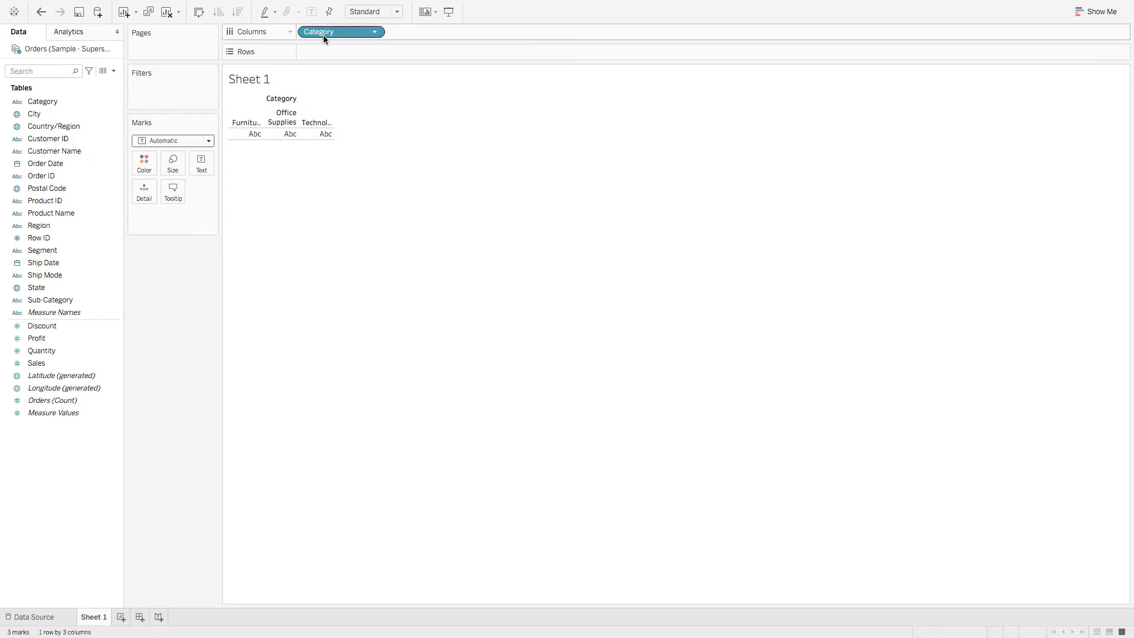
left_click_drag(324, 35, 180, 315)
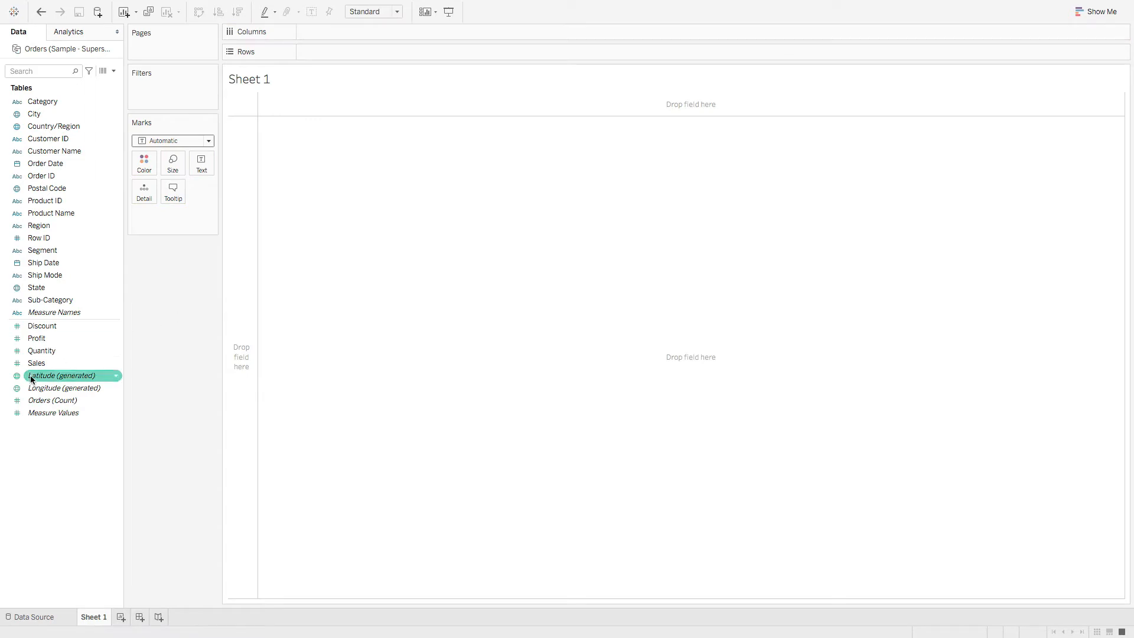
Step: Plot Sales on Rows against Profit on Columns, and clear both fields from the view
left_click_drag(36, 363, 322, 51)
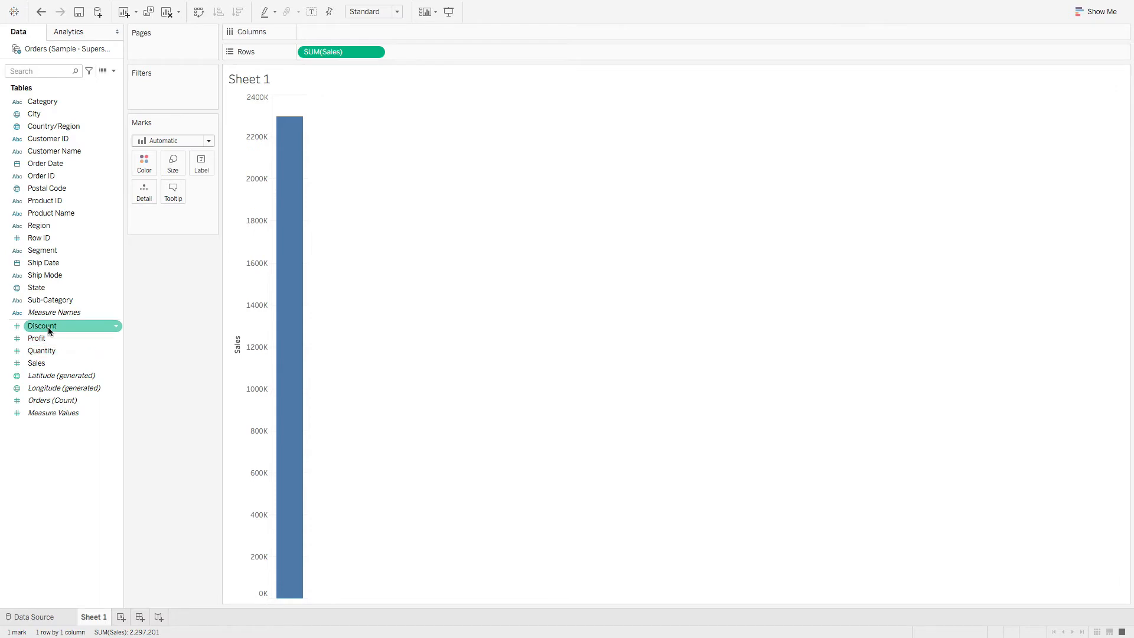
left_click_drag(41, 338, 350, 33)
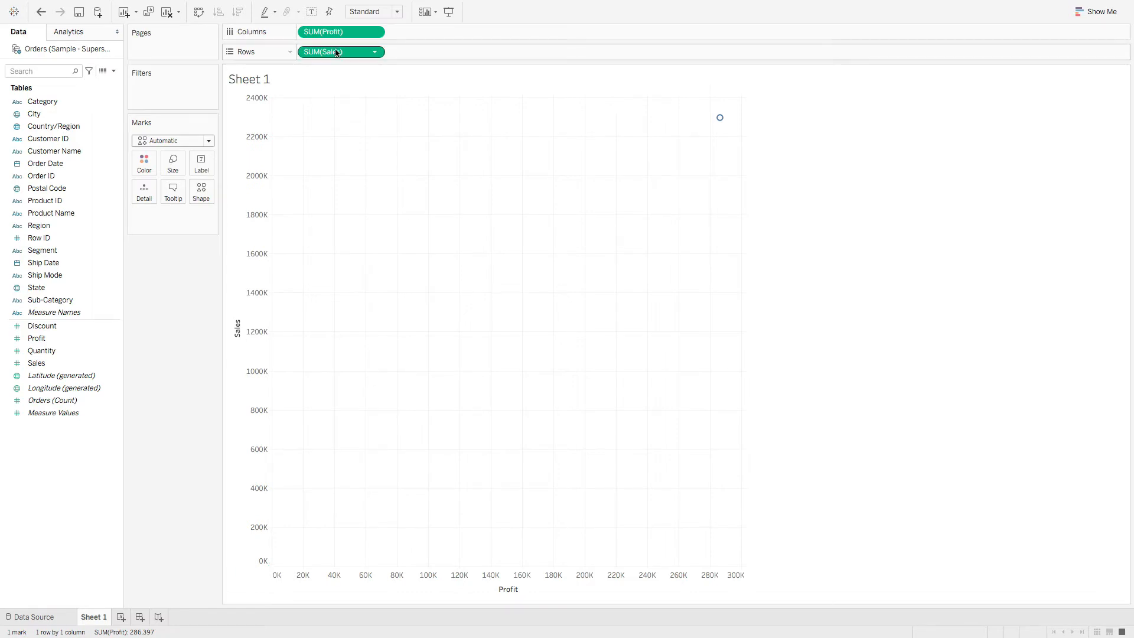
left_click_drag(325, 52, 200, 271)
left_click_drag(328, 33, 185, 300)
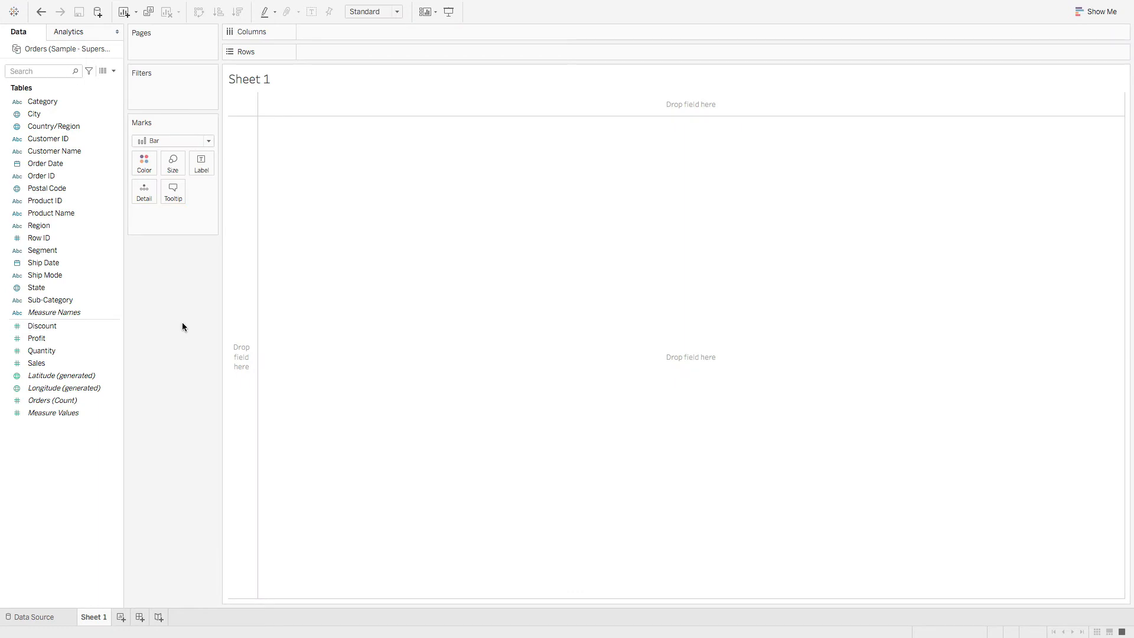
Step: Build a yearly sales bar chart with Order Date on Columns and Sales on Rows
left_click_drag(62, 164, 341, 37)
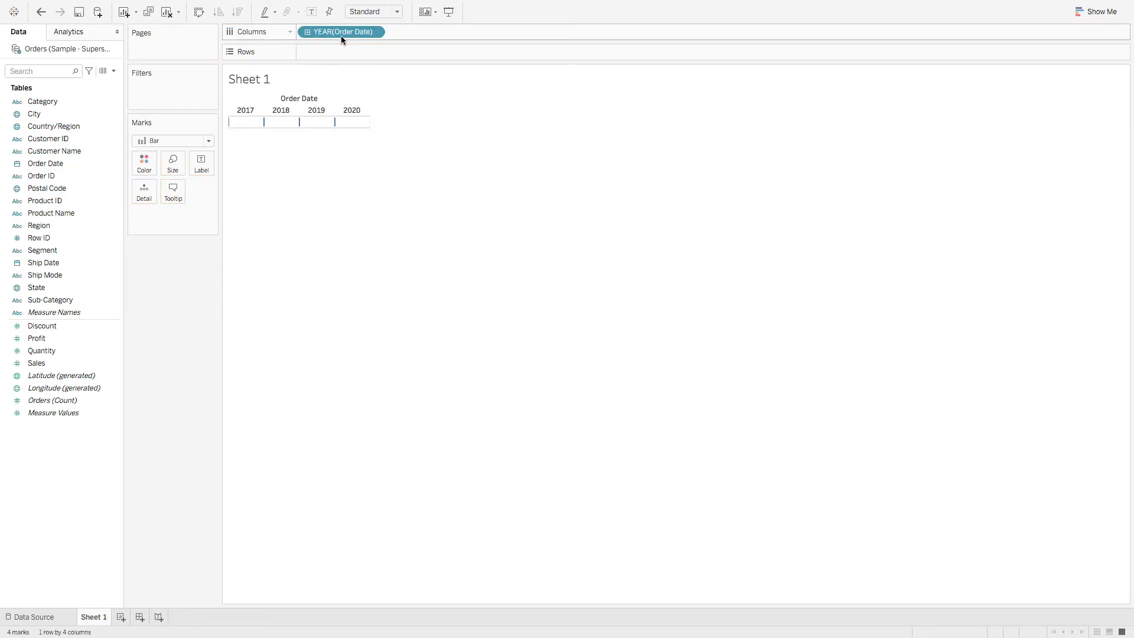
left_click_drag(36, 363, 328, 55)
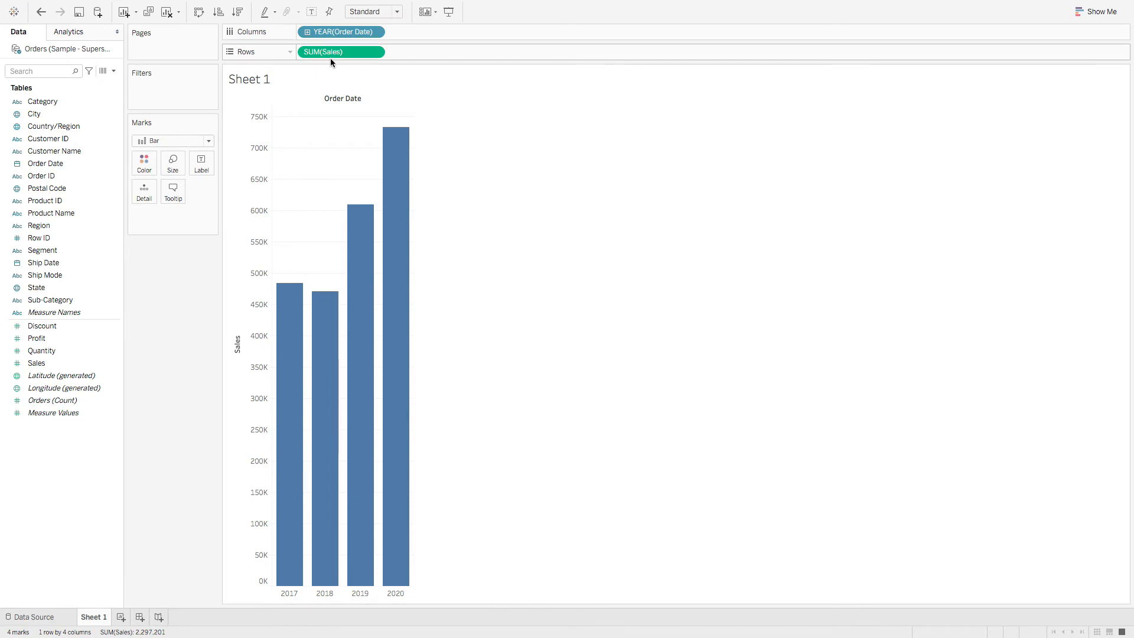
Step: Filter the chart on all values of Sales over the full range, and show its range slider
left_click_drag(336, 52, 187, 98)
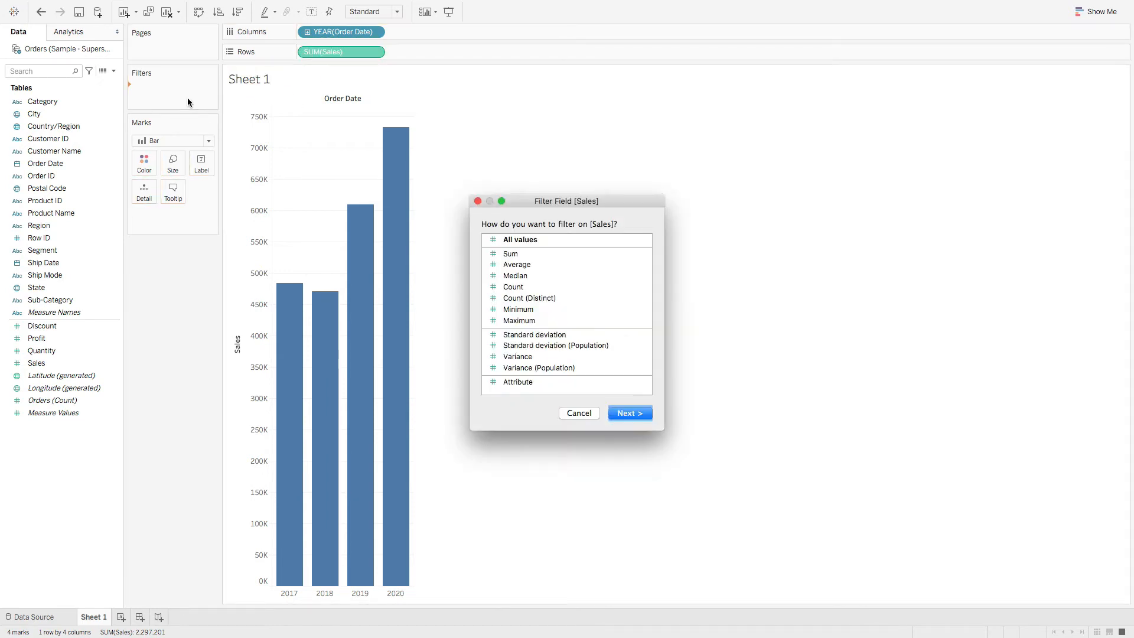
left_click(529, 240)
left_click(626, 416)
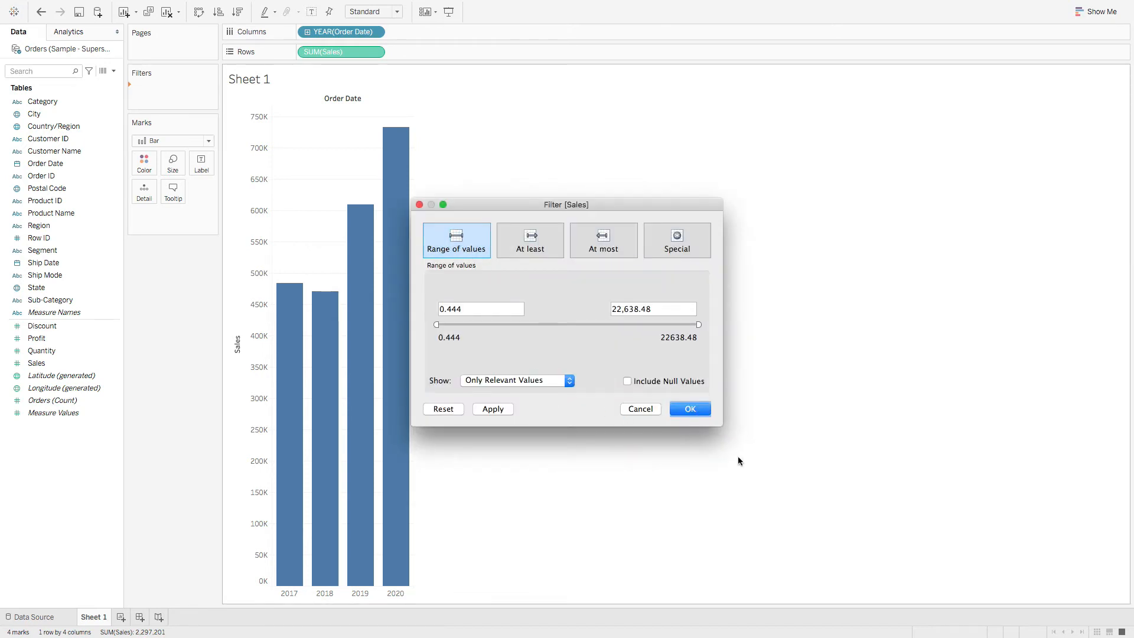
left_click(674, 407)
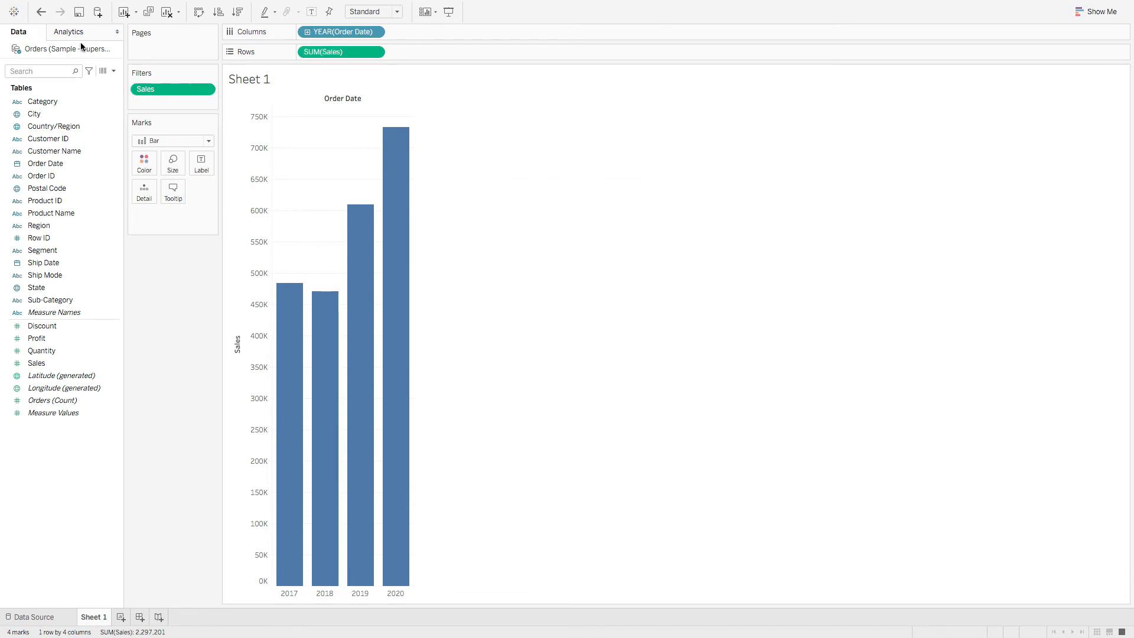
right_click(182, 88)
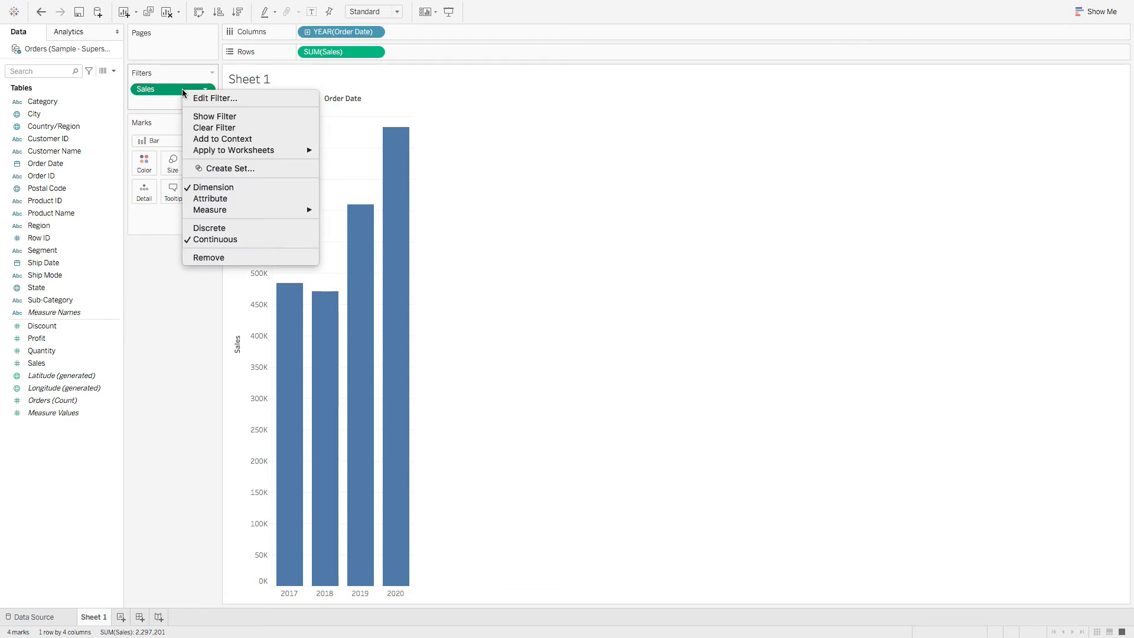
left_click(234, 118)
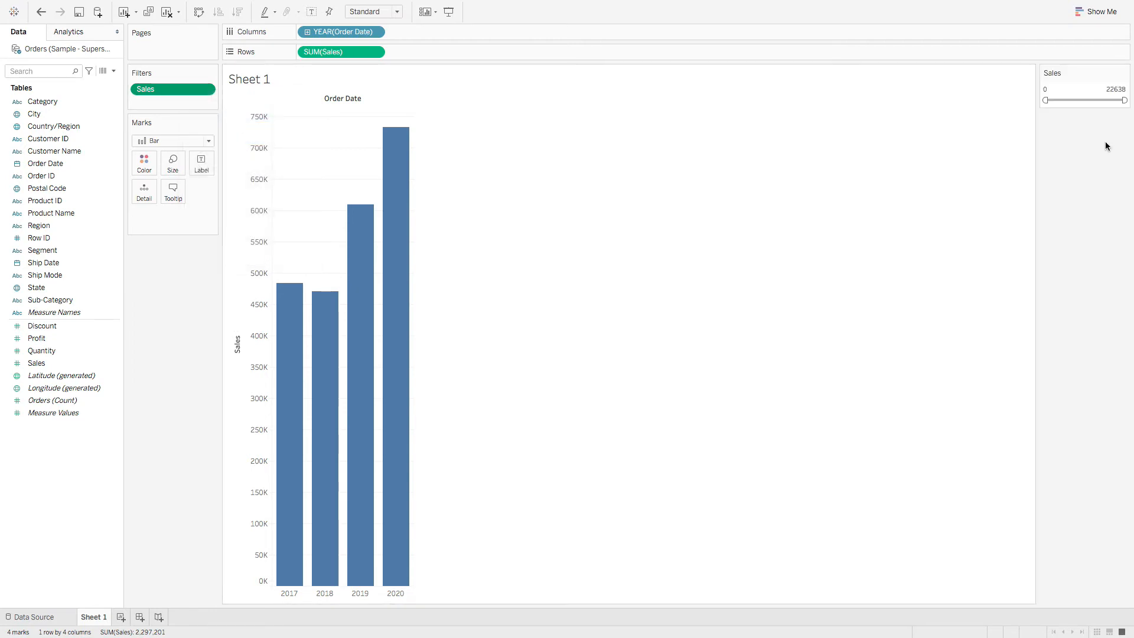
mouse_move(1125, 101)
left_mouse_down()
mouse_move(1069, 106)
mouse_move(1132, 107)
left_mouse_up()
Step: Filter the chart on years of Order Date, keeping 2017 to 2020 selected, and show its filter checklist
left_click(348, 34)
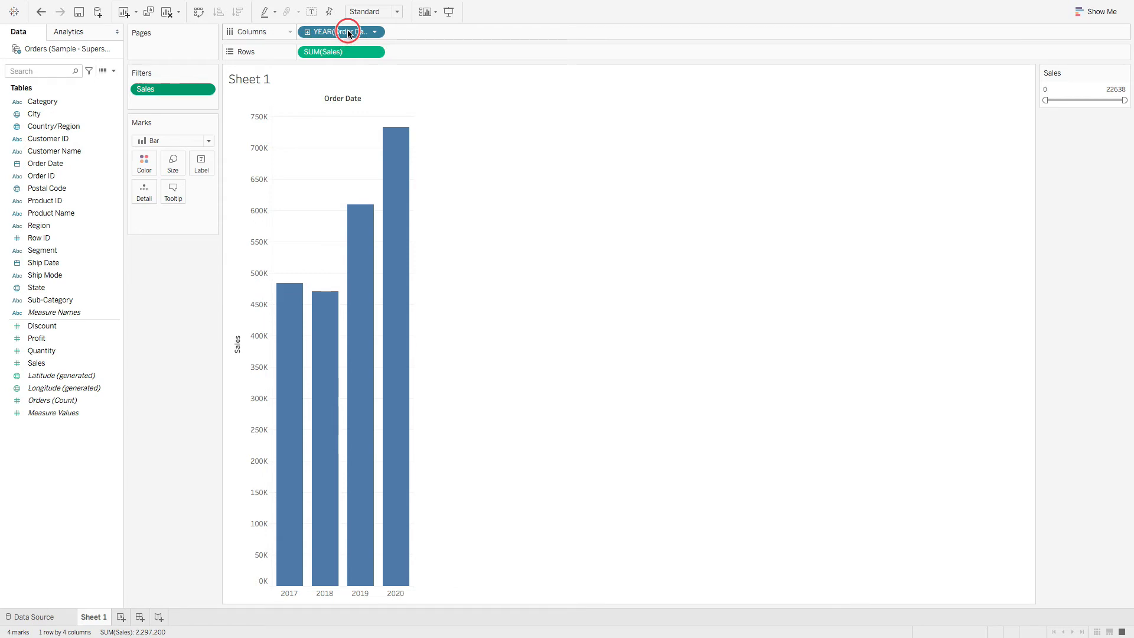
left_click_drag(348, 33, 198, 107)
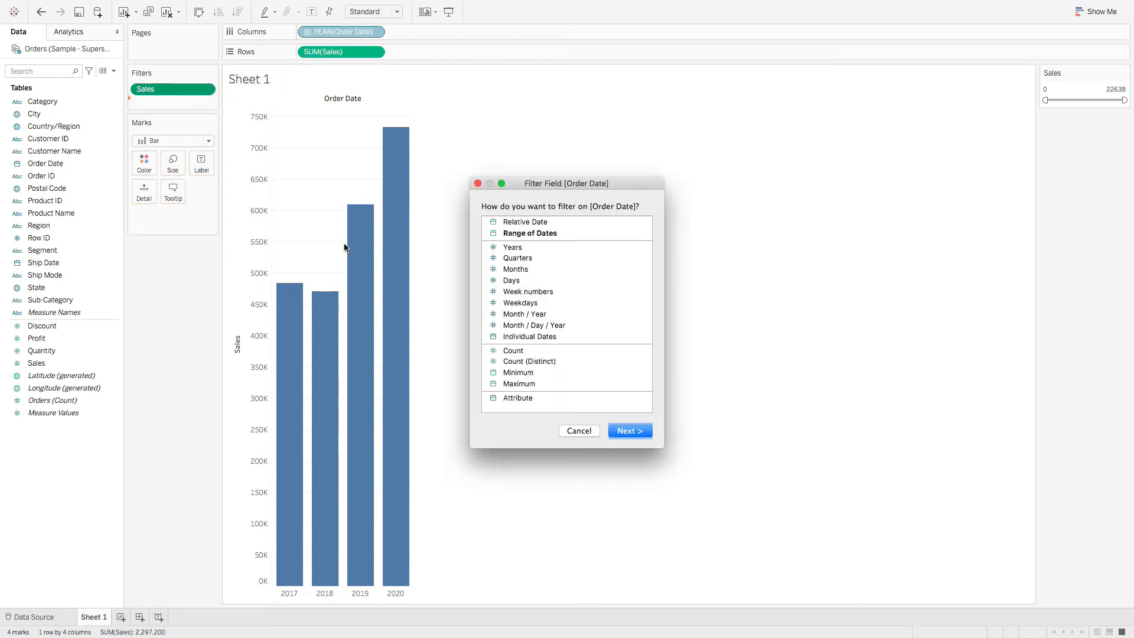
left_click(535, 248)
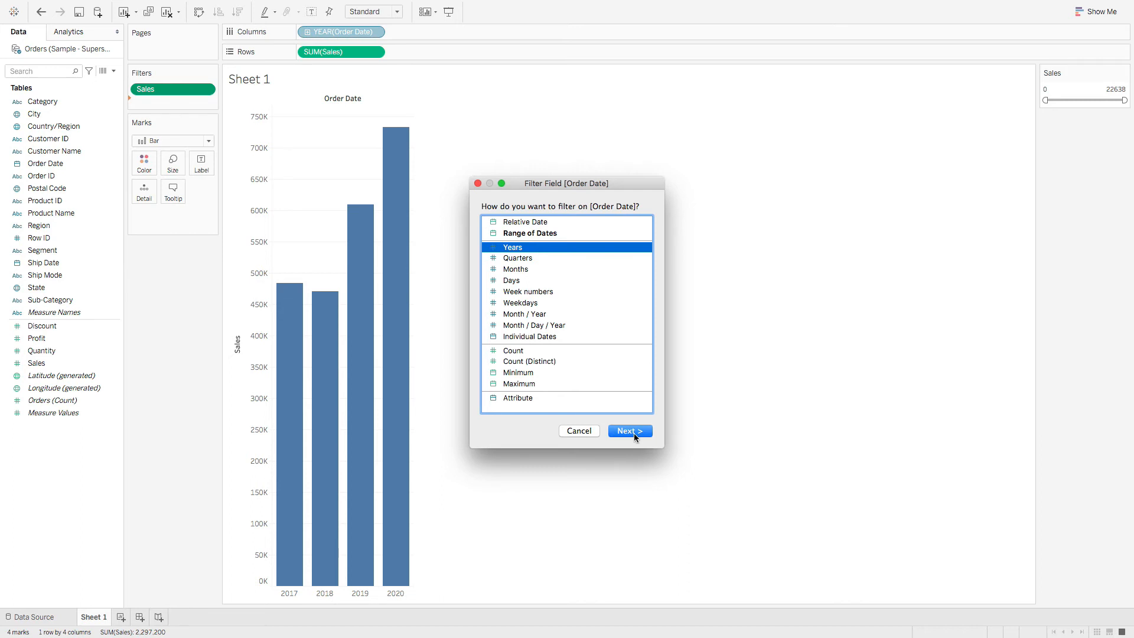
left_click(630, 432)
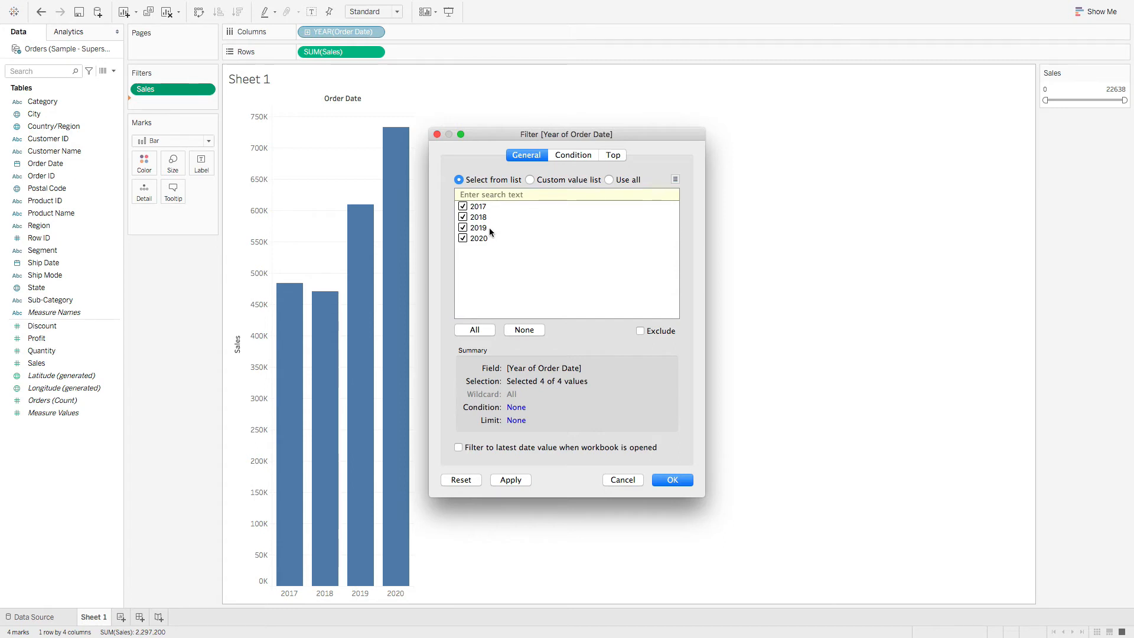
left_click(674, 480)
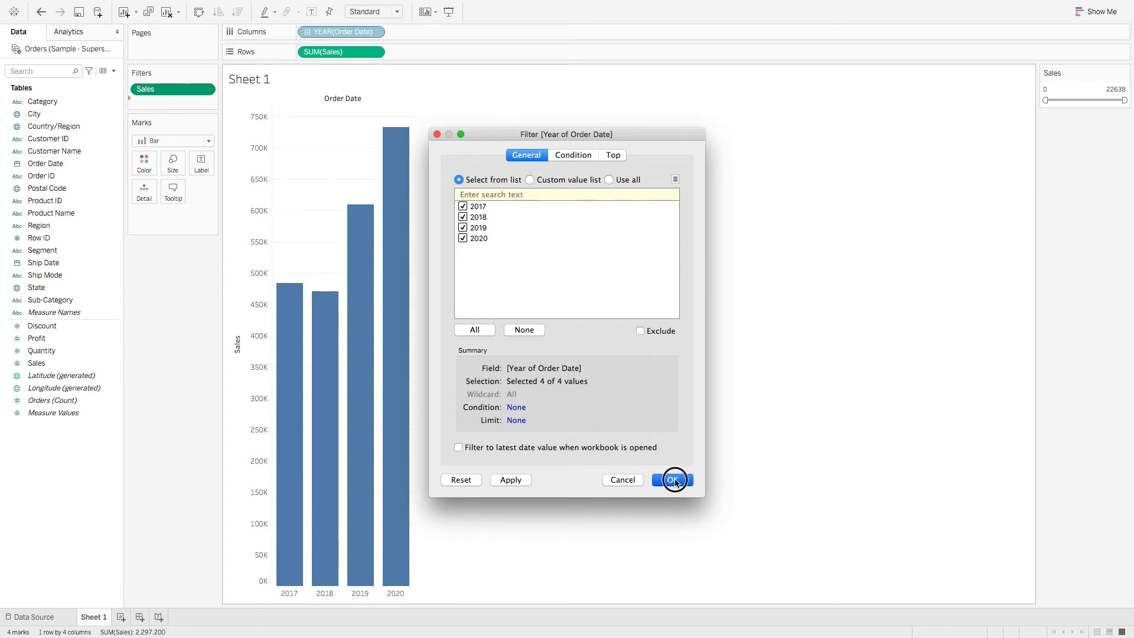
right_click(176, 105)
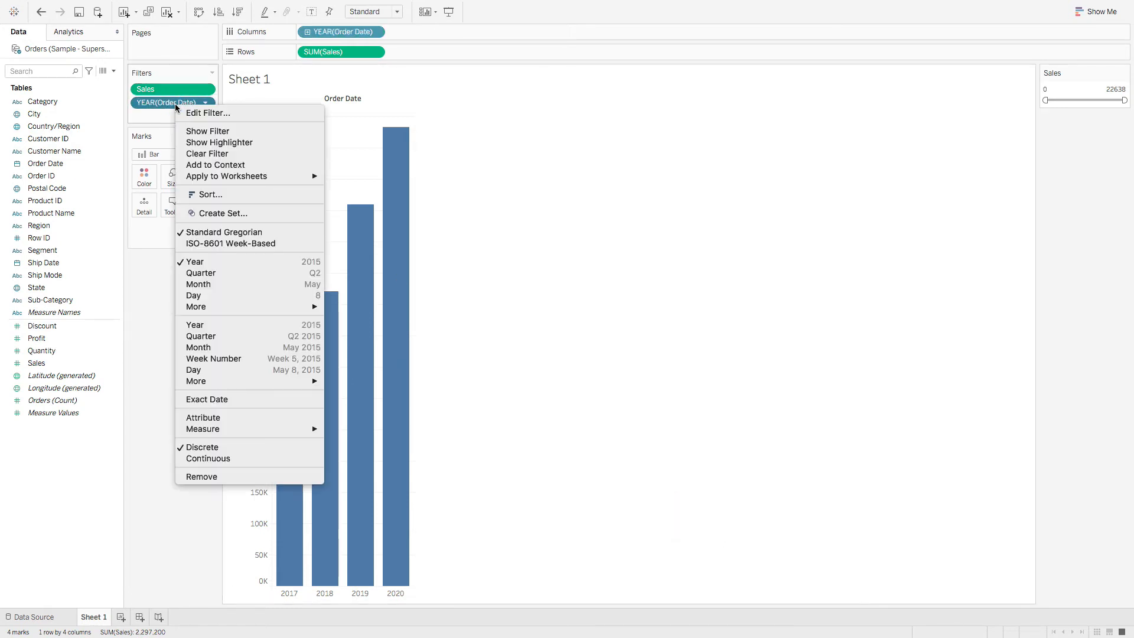
left_click(203, 131)
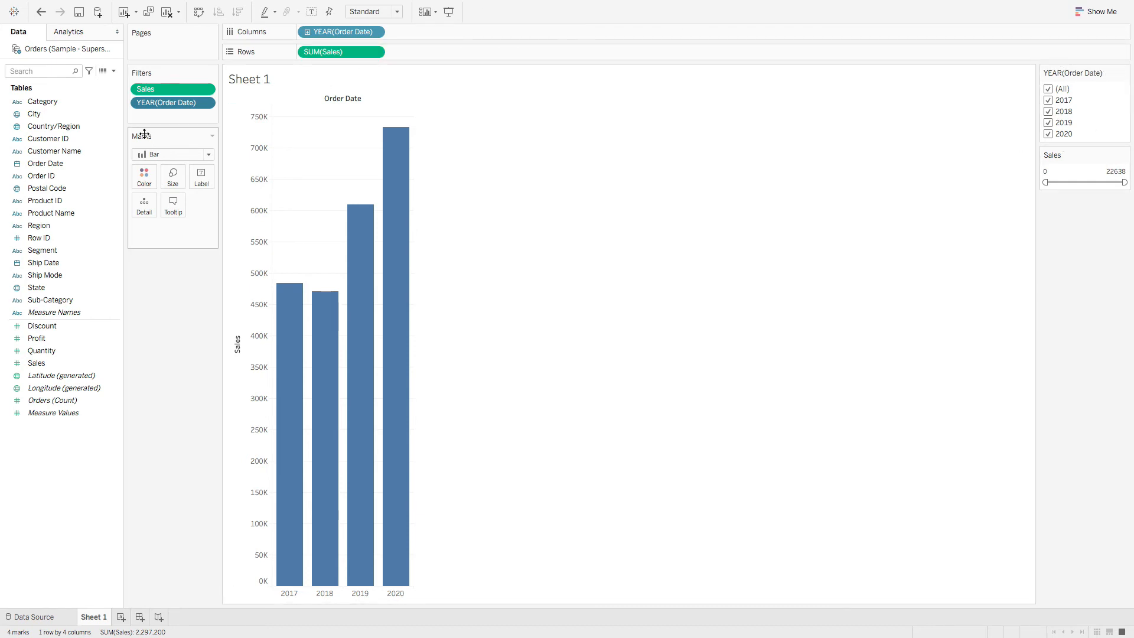
Step: Remove the Order Date year filter and the Sales filter from the worksheet
left_click_drag(158, 101, 77, 153)
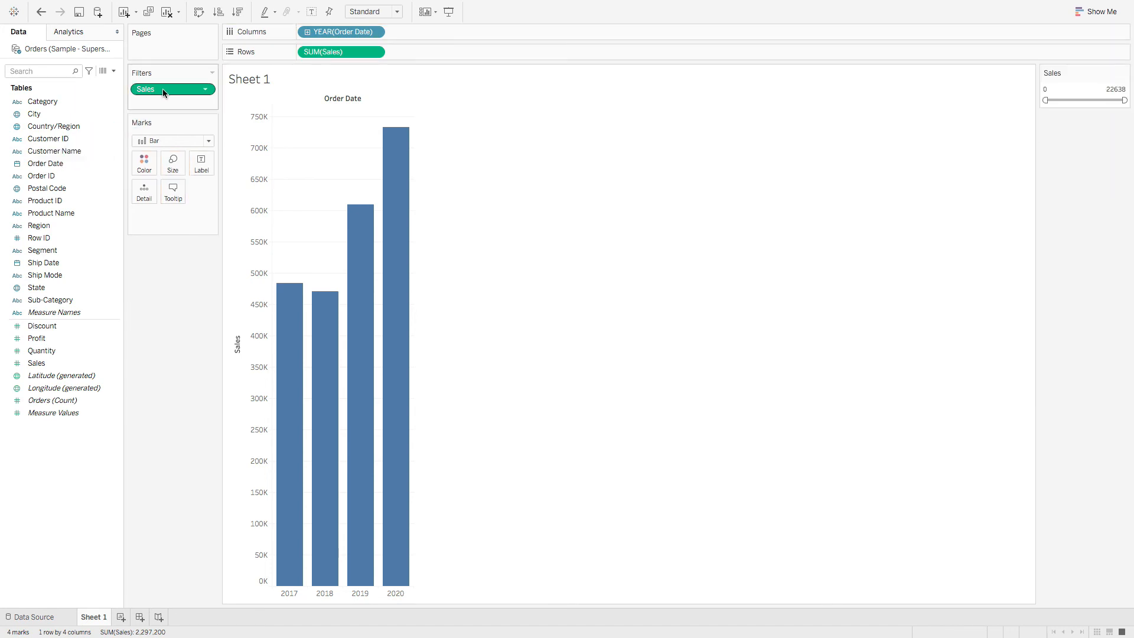
left_click_drag(163, 89, 79, 152)
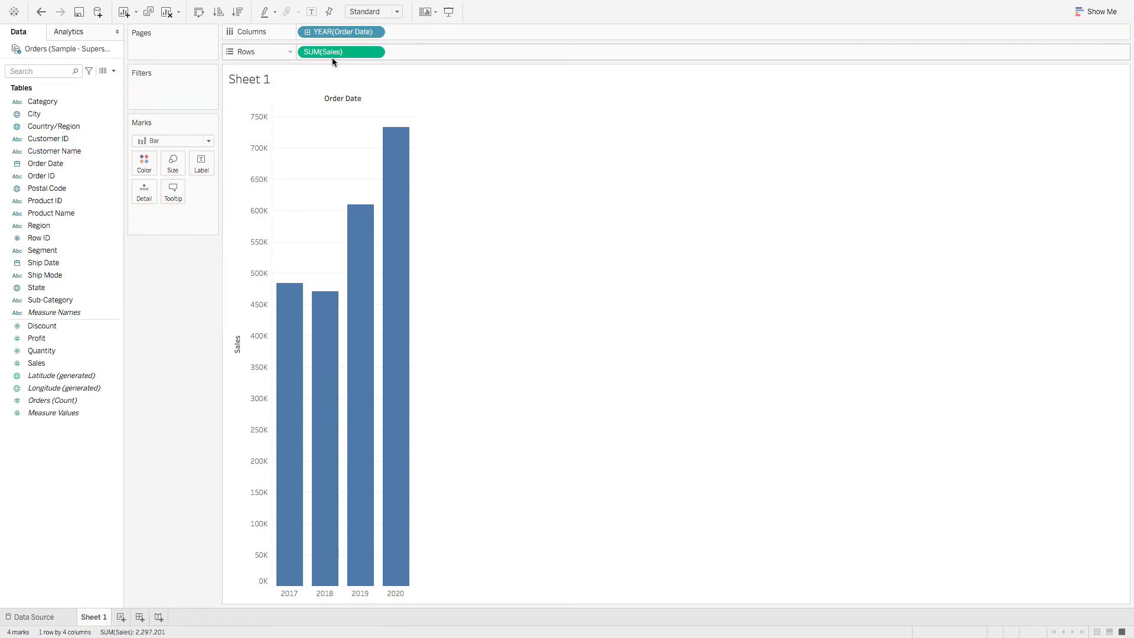
Step: Color the bars by Sales to inspect the available color palettes, and remove that coloring
mouse_move(338, 52)
left_mouse_down()
mouse_move(168, 193)
mouse_move(144, 163)
left_mouse_up()
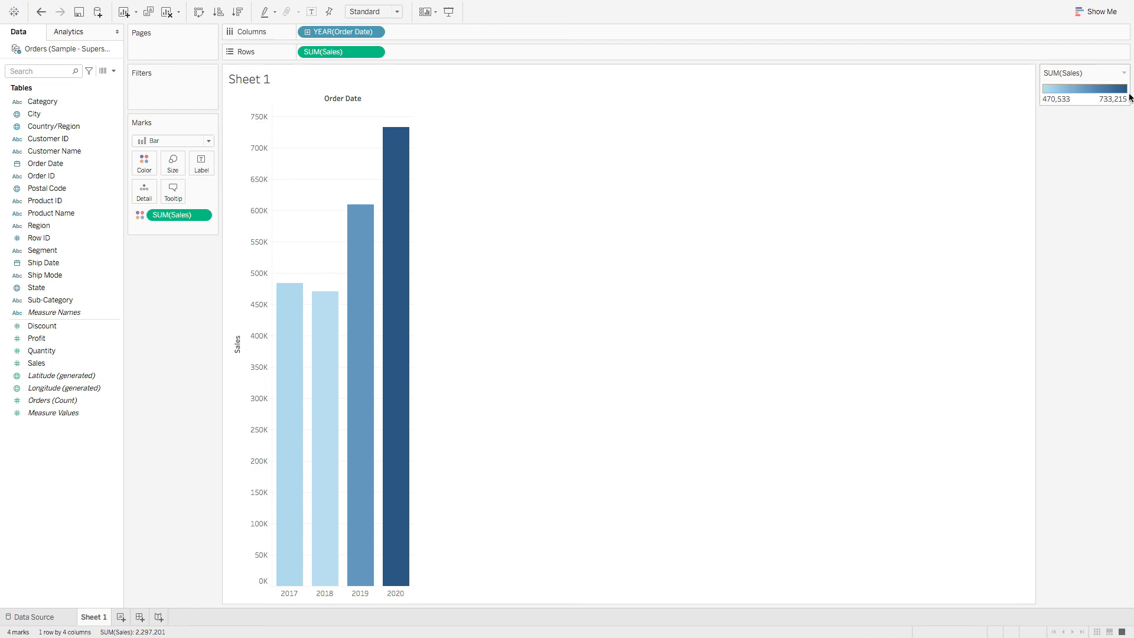
left_click(144, 164)
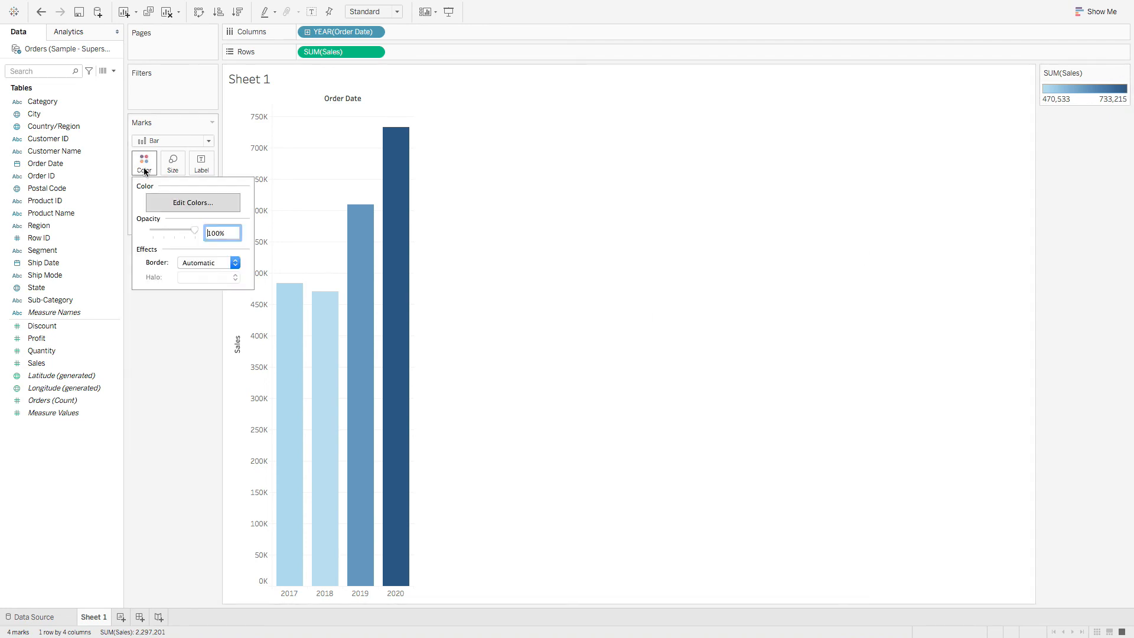
left_click(196, 206)
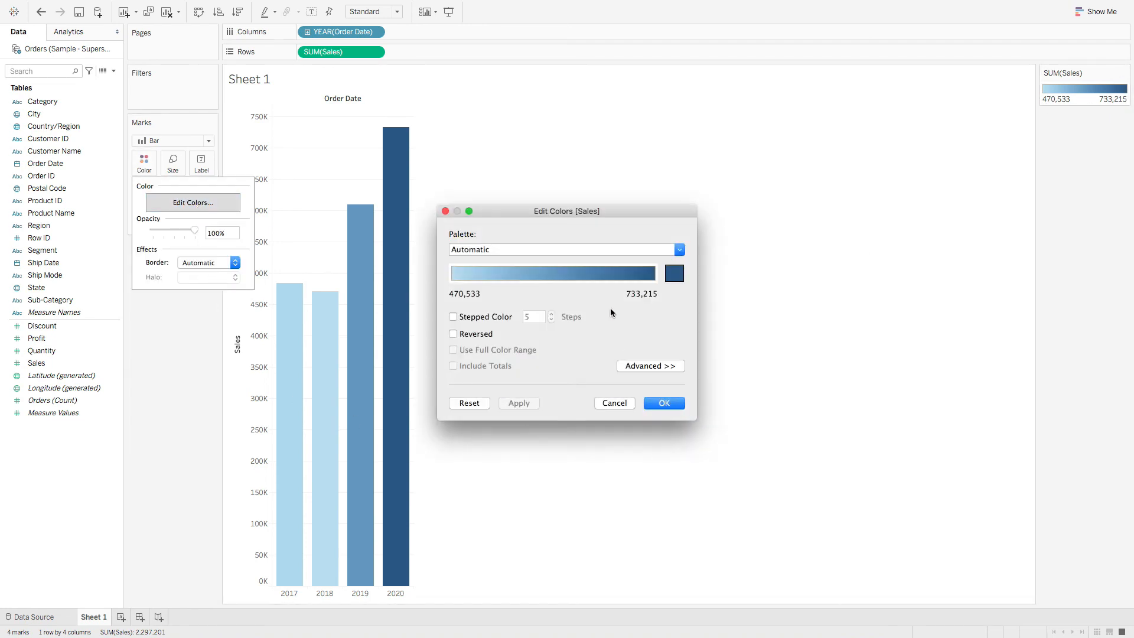
left_click(680, 251)
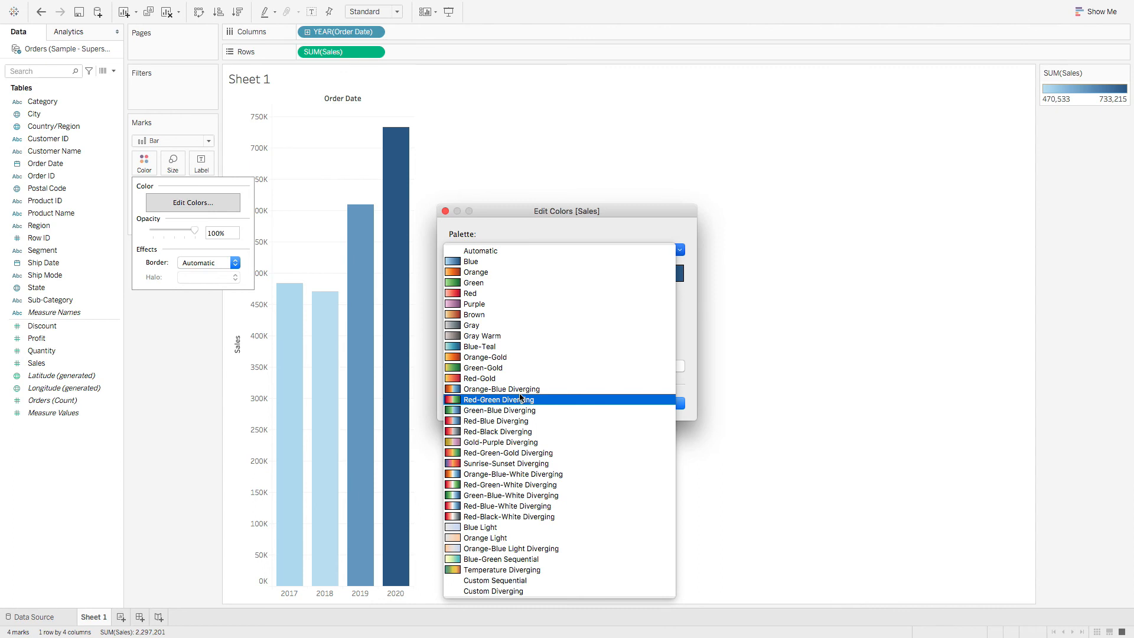
left_click(560, 209)
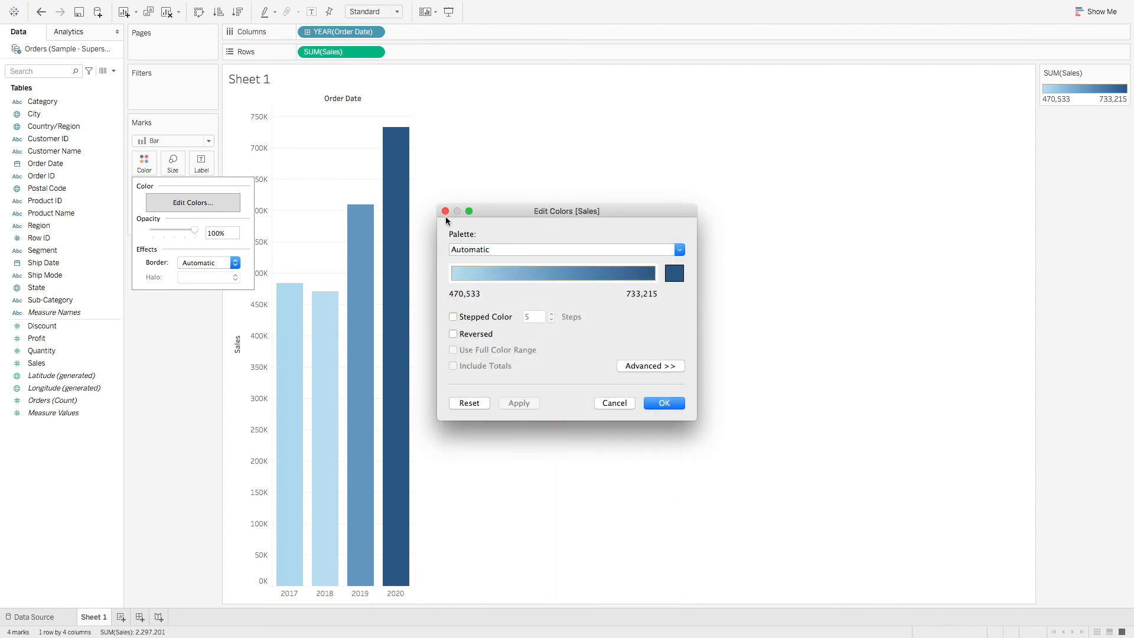
left_click(446, 212)
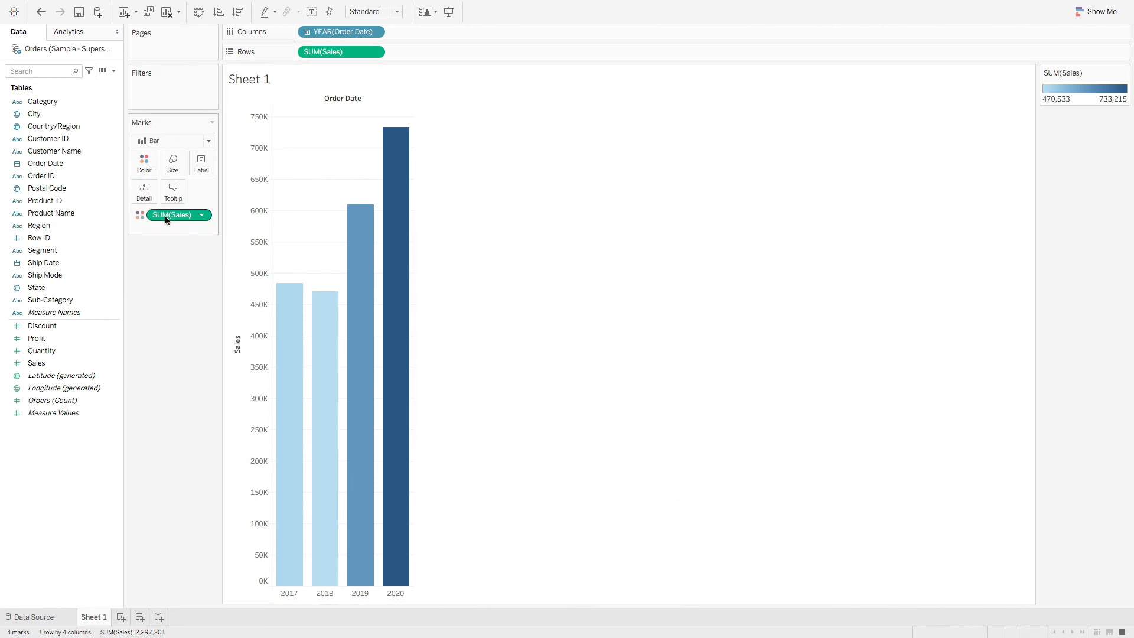
left_click_drag(165, 215, 70, 267)
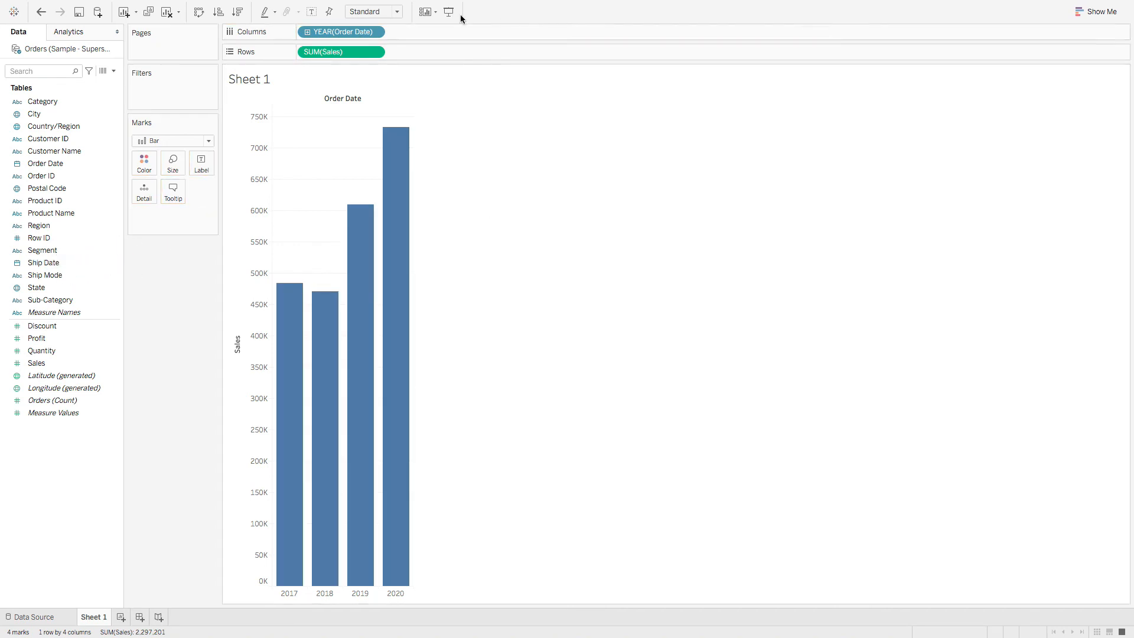
Step: Color the bars by year of Order Date, and accept the Automatic color palette
left_click_drag(335, 32, 144, 169)
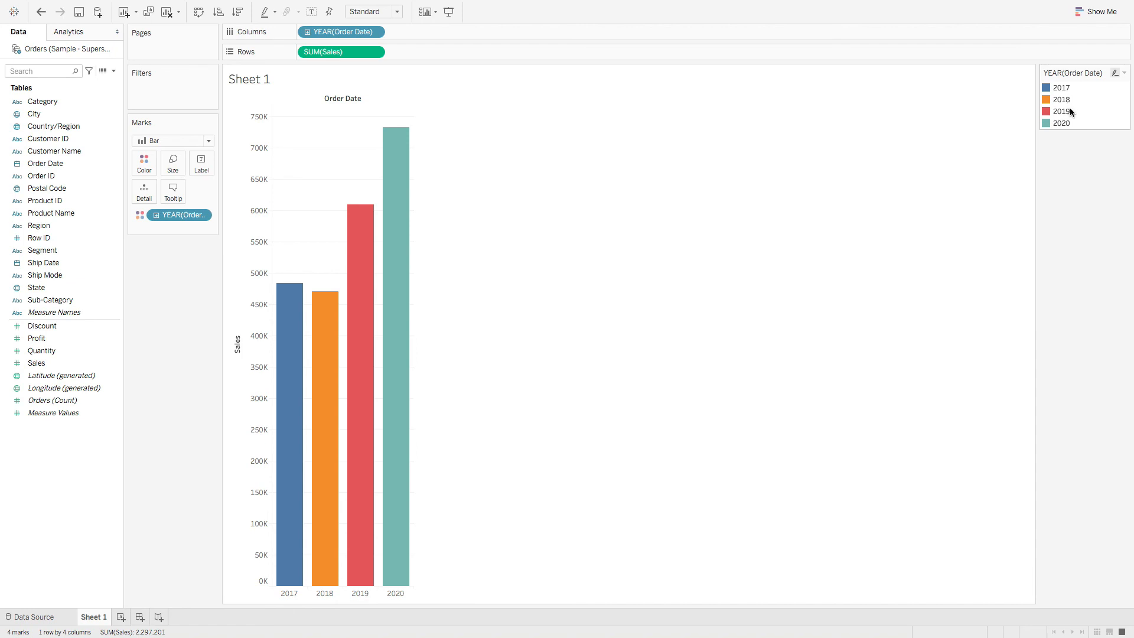
left_click(152, 169)
left_click(212, 206)
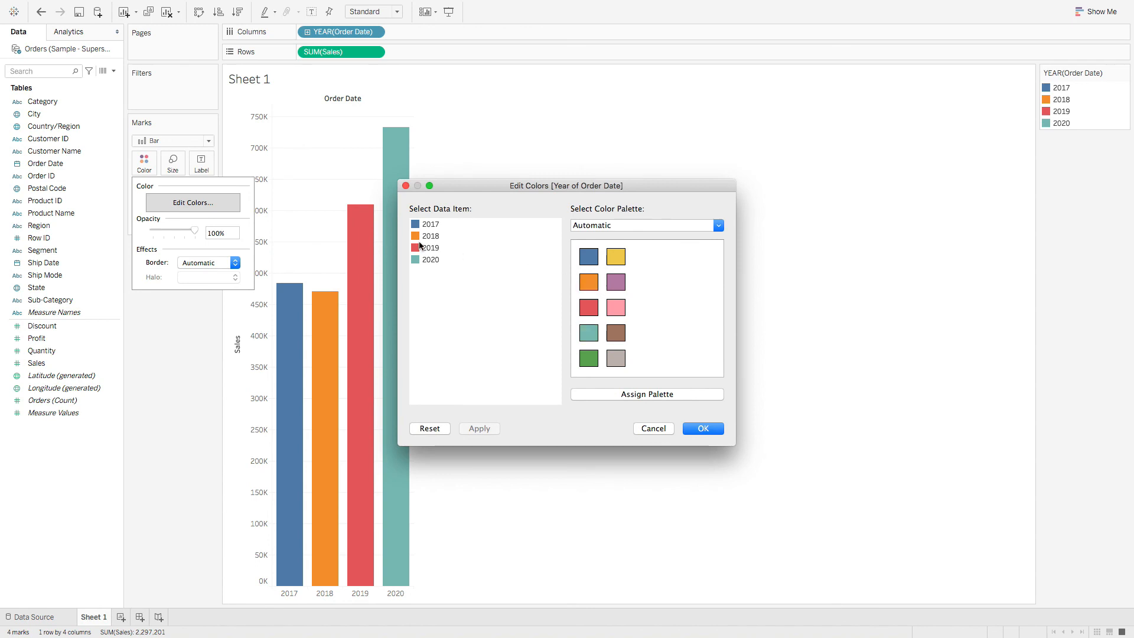
left_click_drag(499, 190, 562, 204)
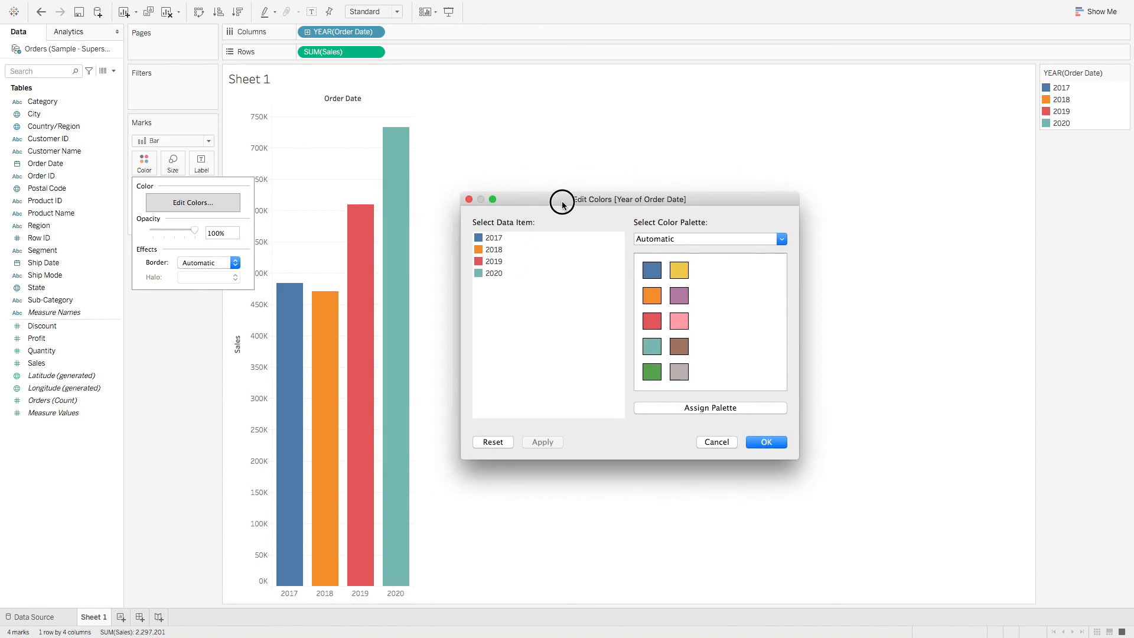
left_click(770, 442)
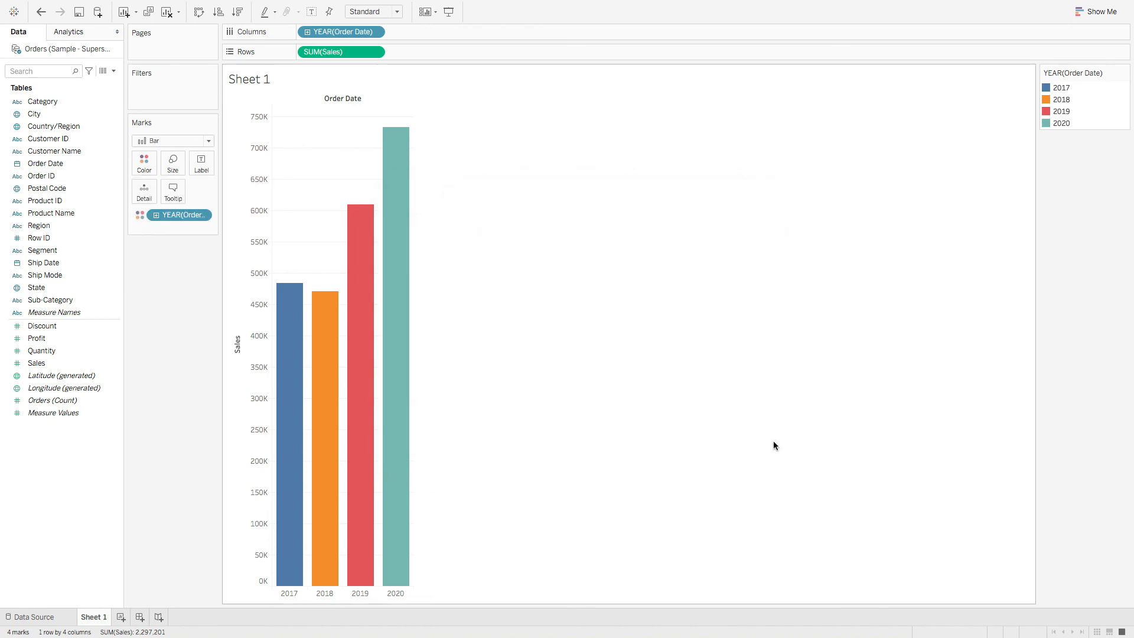